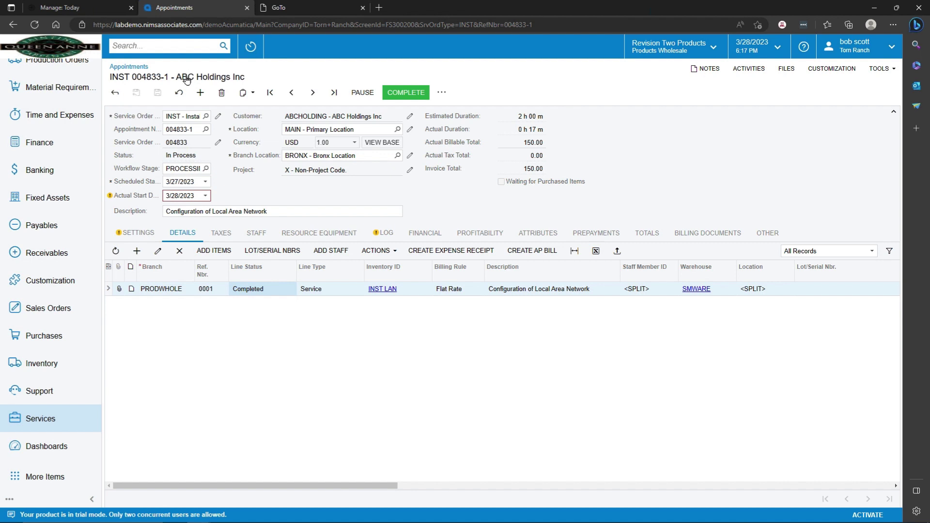
Step: Review the time log of appointment 004833-1 and complete the appointment
{"action": "left_click", "coordinate": [391, 234]}
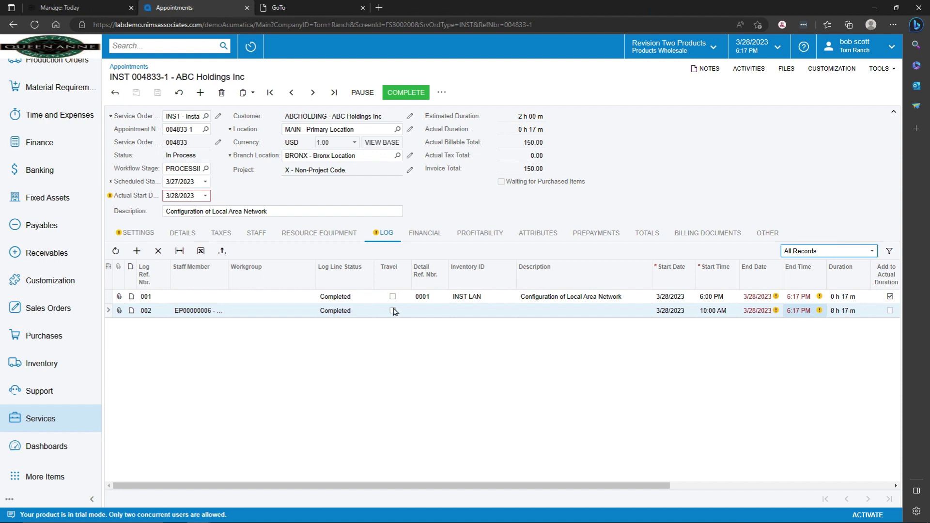
{"action": "mouse_move", "coordinate": [803, 315]}
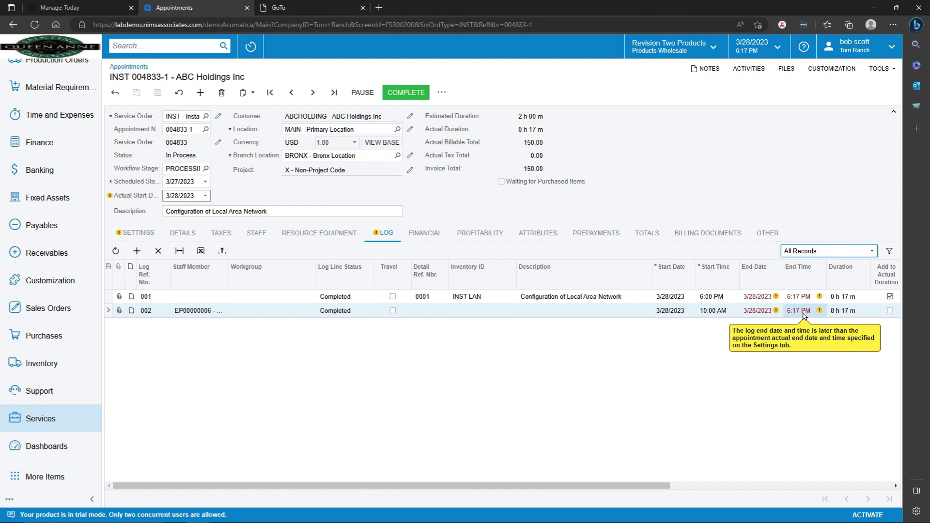
{"action": "left_click", "coordinate": [421, 93]}
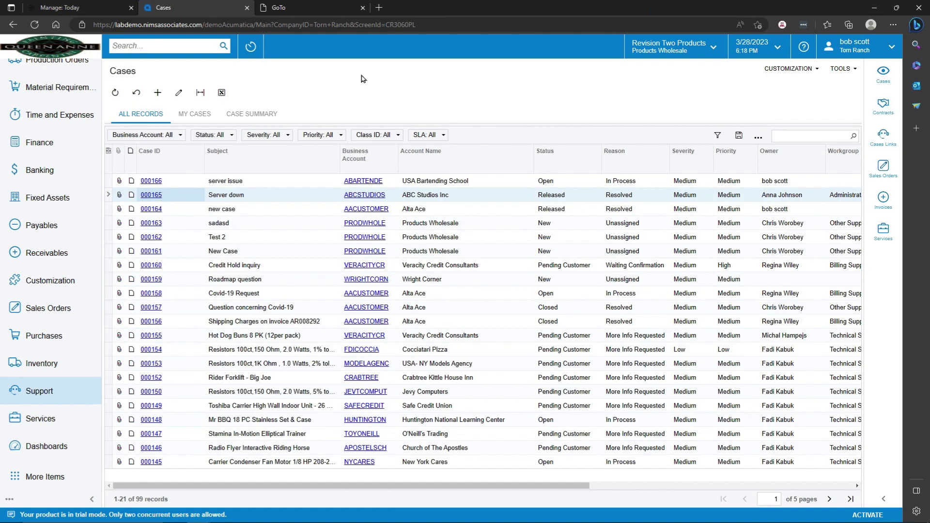
Step: Start a new case with class PRODSUPINC, the Alta Ace account, and the account owner as contact
{"action": "left_click", "coordinate": [157, 93]}
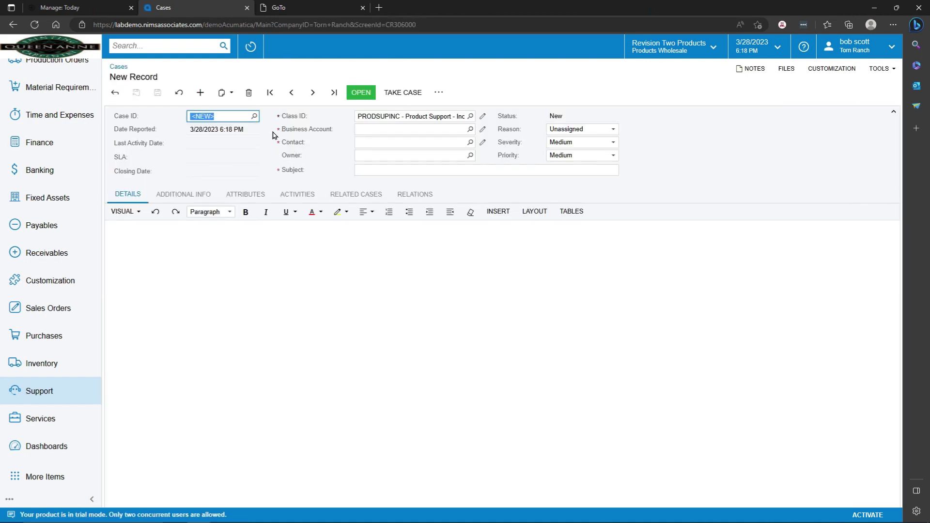
{"action": "left_click", "coordinate": [470, 116]}
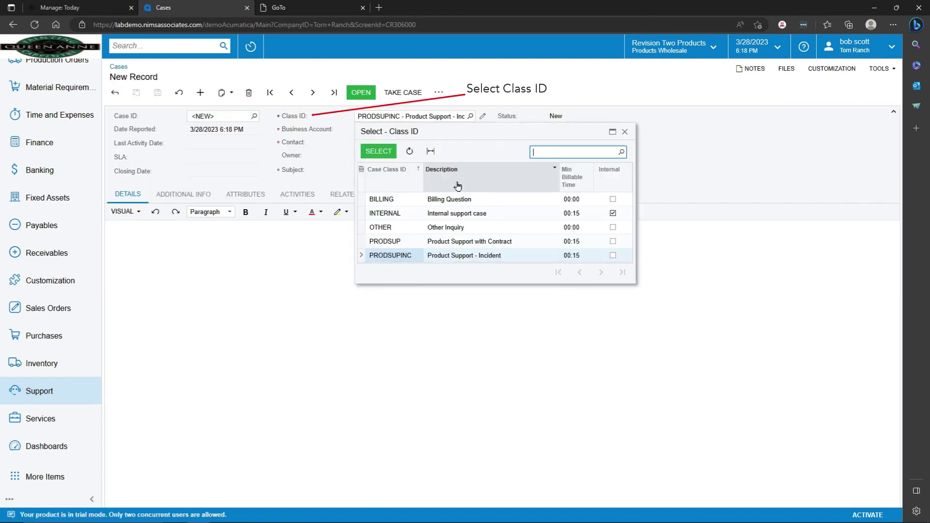
{"action": "double_click", "coordinate": [468, 254]}
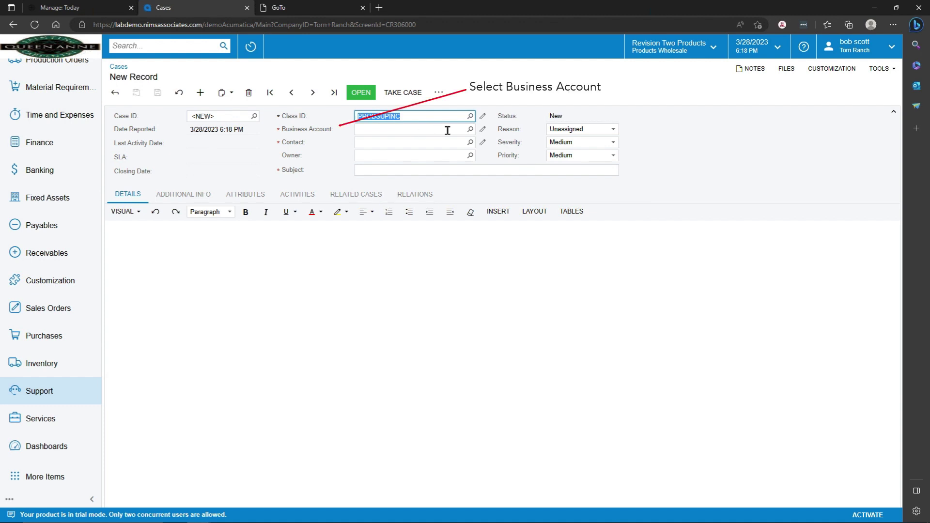
{"action": "left_click", "coordinate": [470, 129]}
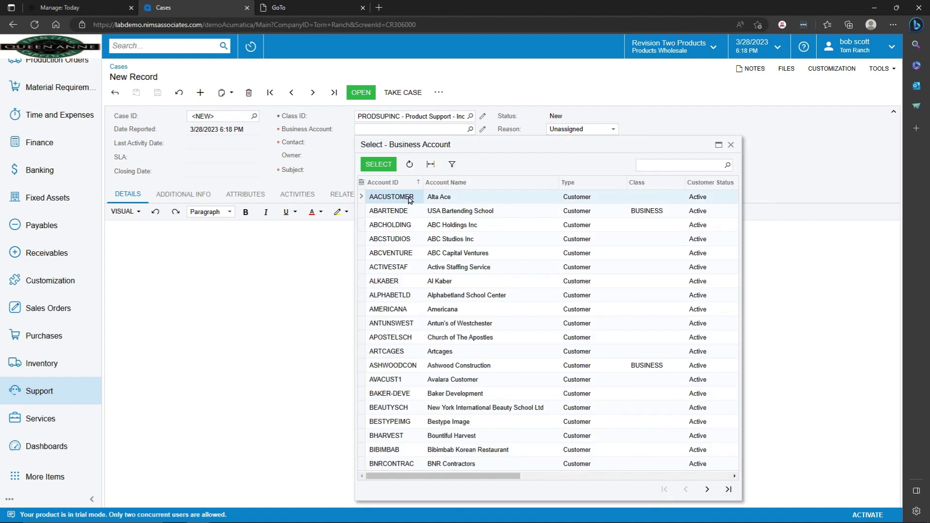
{"action": "double_click", "coordinate": [411, 200]}
{"action": "left_click", "coordinate": [469, 142]}
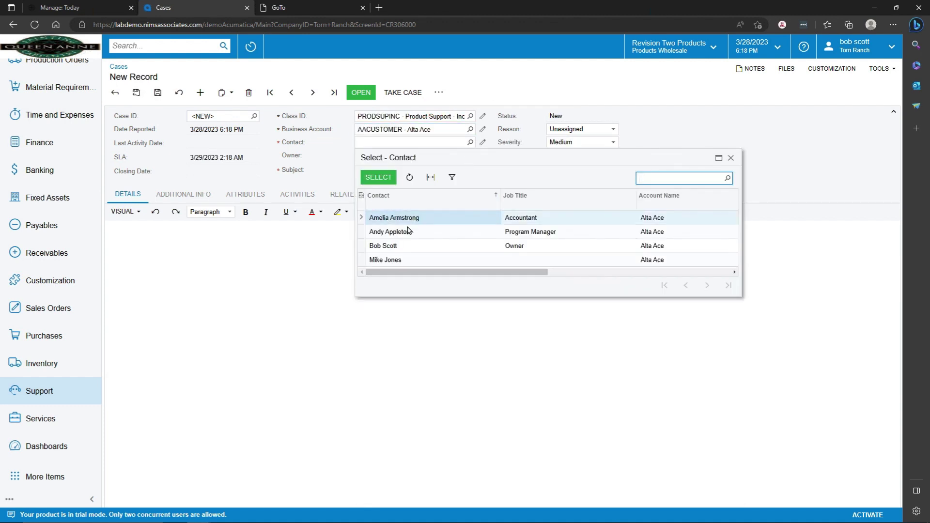
{"action": "double_click", "coordinate": [409, 246]}
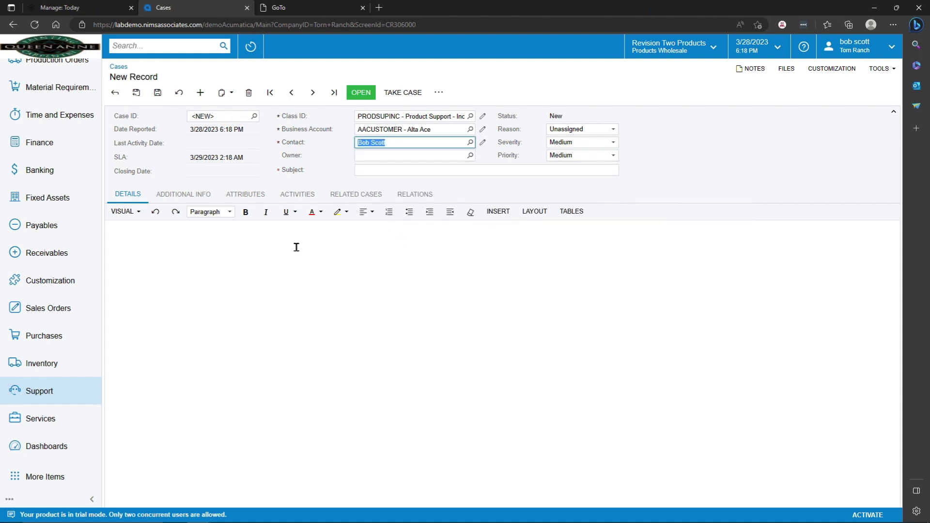
Step: Enter the subject 'Server down', take the case, and save it
{"action": "left_click", "coordinate": [385, 169]}
{"action": "type", "text": "S"}
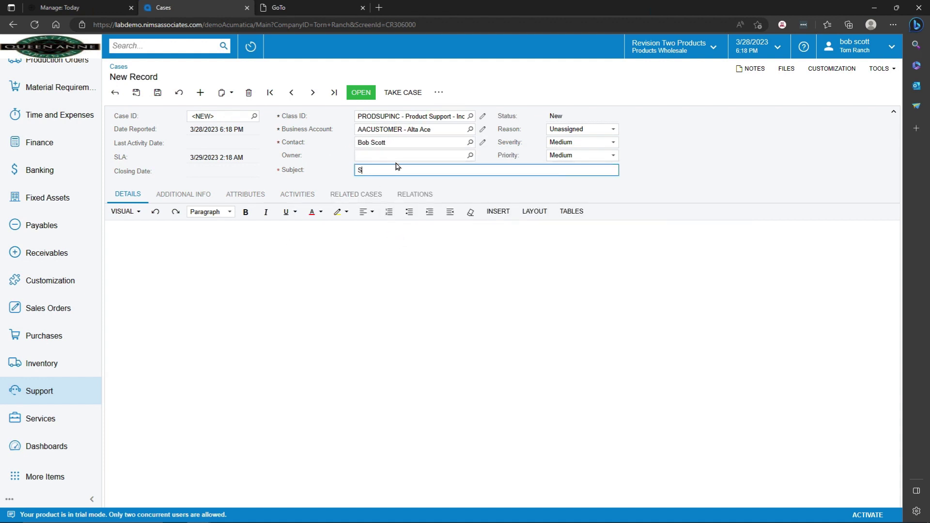
{"action": "type", "text": "erver down"}
{"action": "key", "text": "Tab"}
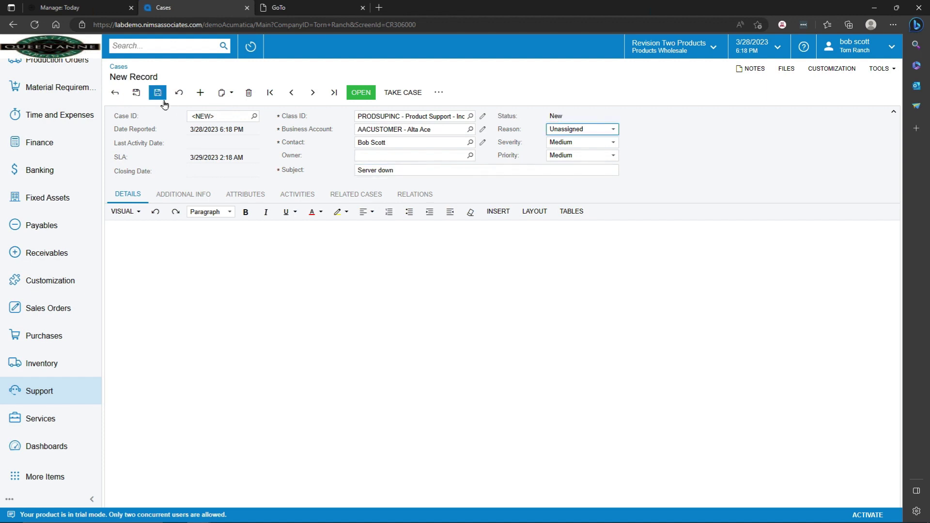
{"action": "left_click", "coordinate": [403, 93]}
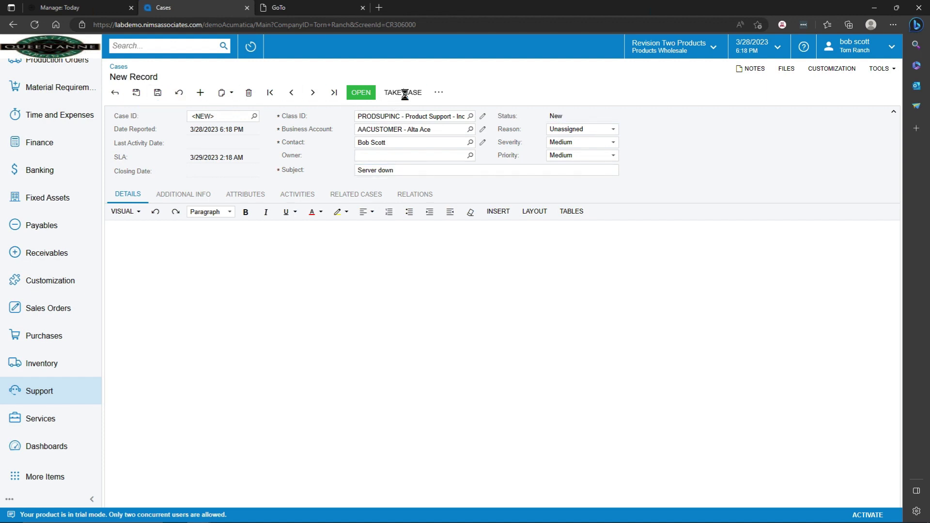
{"action": "left_click", "coordinate": [158, 93]}
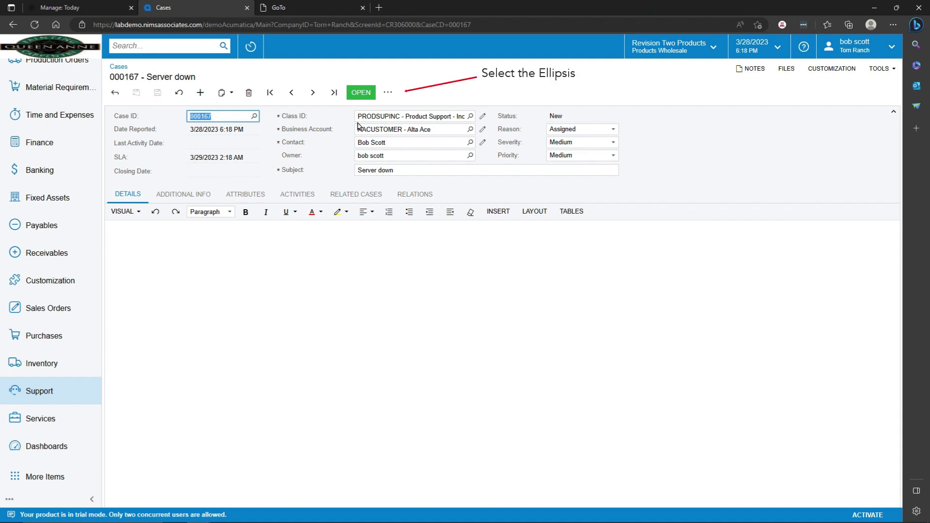
{"action": "left_click", "coordinate": [388, 93]}
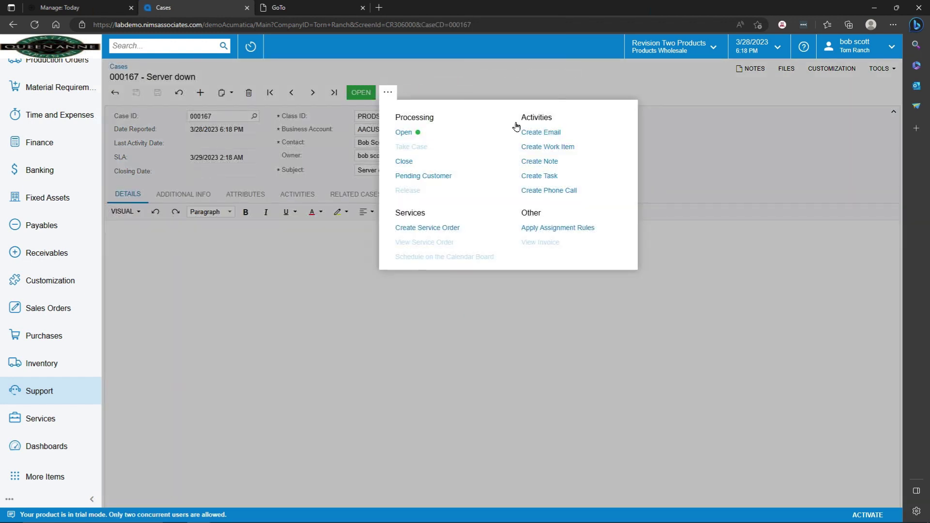
Step: Create a work item with summary 'Help with server down' for project X
{"action": "left_click", "coordinate": [554, 147]}
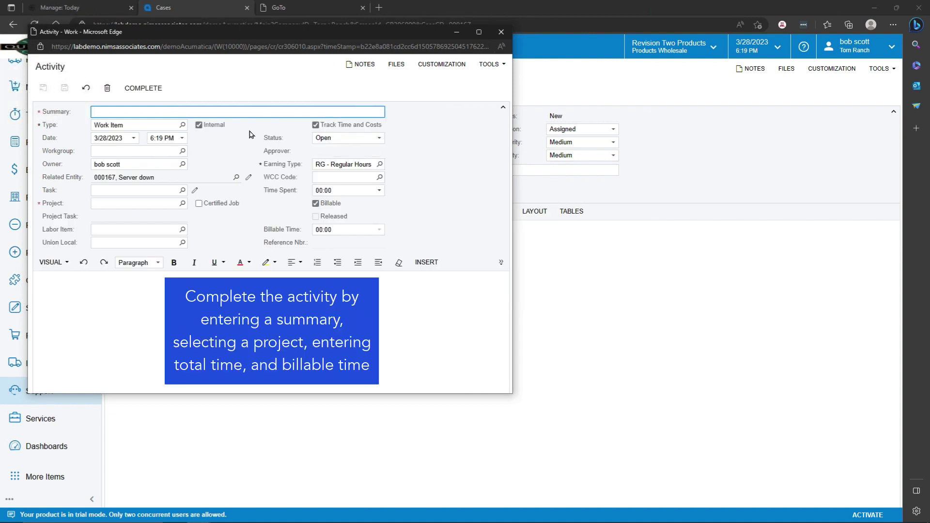
{"action": "type", "text": "Help with server down"}
{"action": "left_click", "coordinate": [139, 207]}
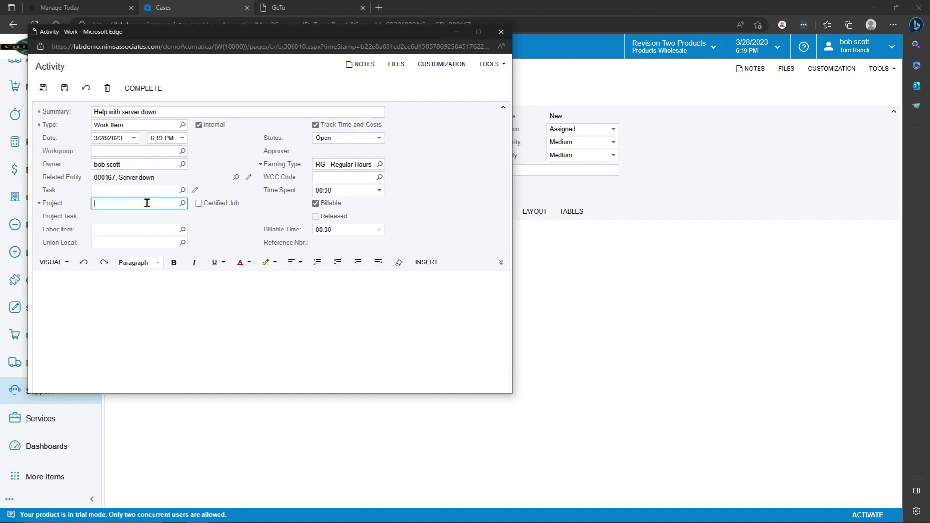
{"action": "type", "text": "x"}
{"action": "left_click", "coordinate": [115, 228]}
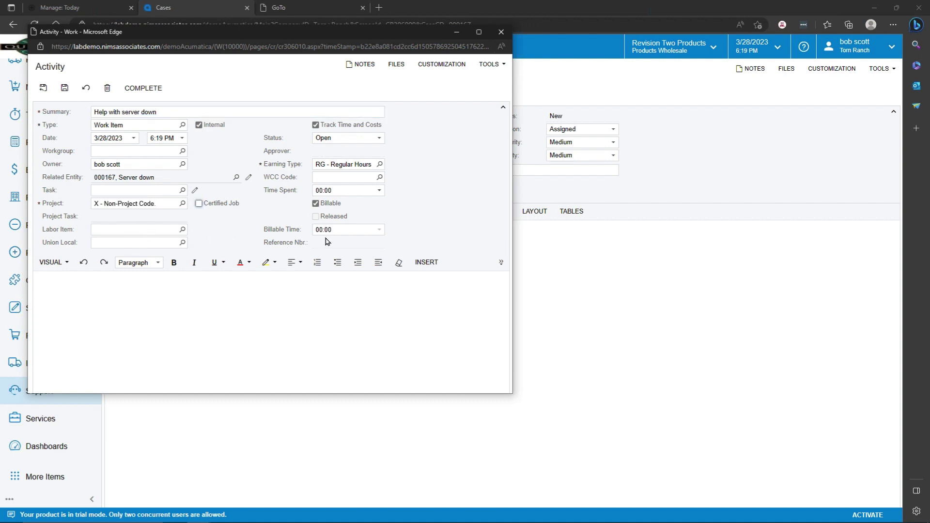
Step: Set time spent to 03:00 and billable time to 02:00, and re-enter project X
{"action": "left_click", "coordinate": [333, 190]}
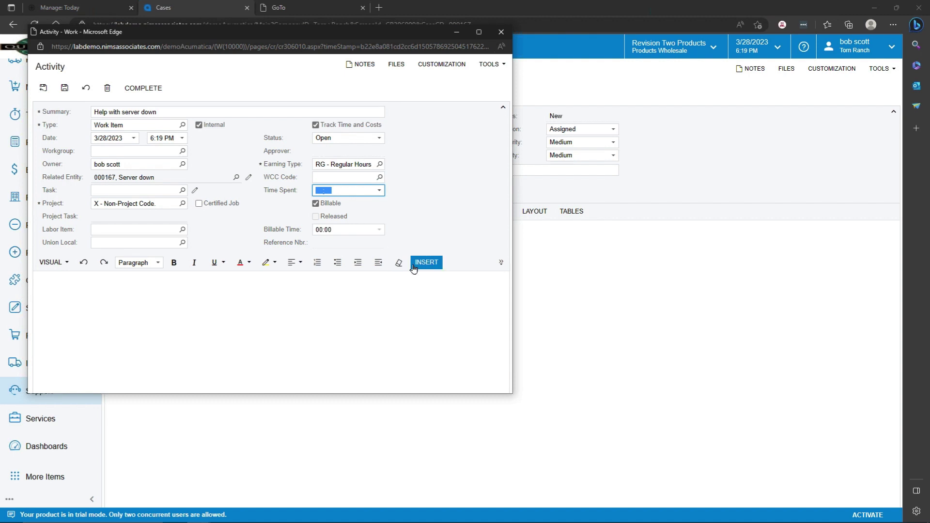
{"action": "type", "text": "0300"}
{"action": "key", "text": "Tab"}
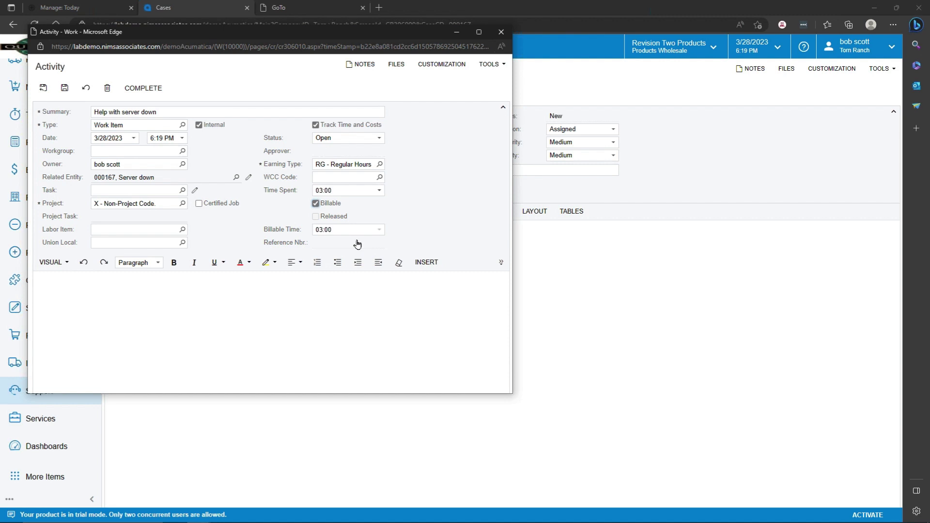
{"action": "left_click", "coordinate": [342, 227]}
{"action": "type", "text": "0200"}
{"action": "left_click", "coordinate": [105, 206]}
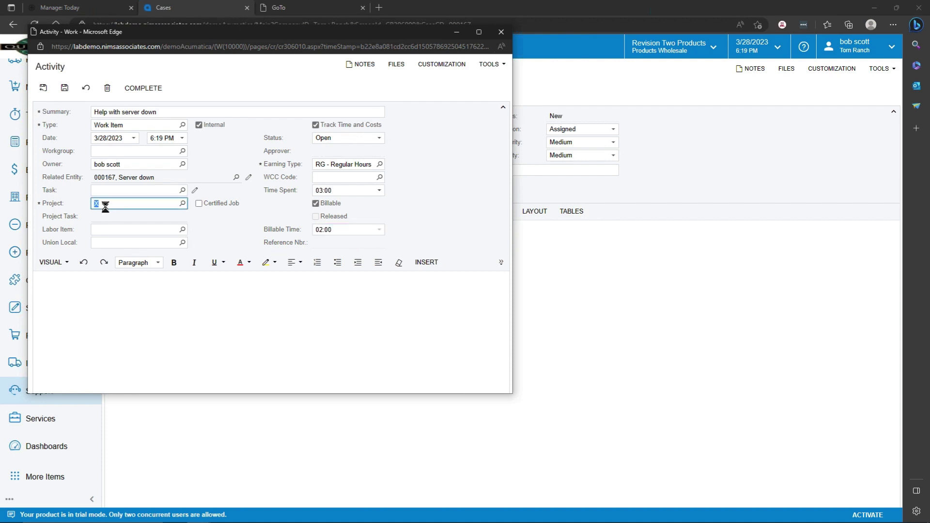
{"action": "left_click", "coordinate": [107, 190]}
{"action": "left_click", "coordinate": [112, 202]}
Step: Complete the 'Help with server down' work item activity
{"action": "left_click", "coordinate": [143, 88]}
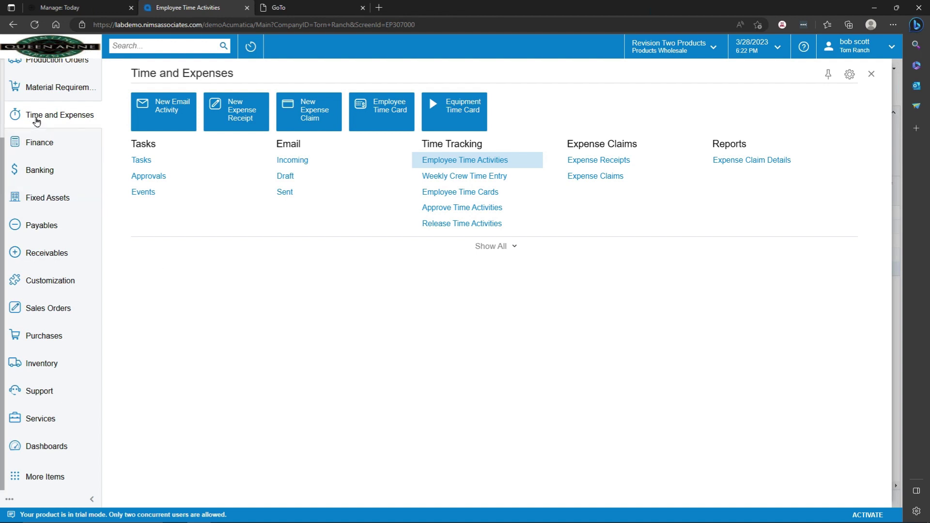
Step: In Employee Time Activities, release the 3/30/2023 entry from hold so it shows Completed
{"action": "left_click", "coordinate": [453, 164]}
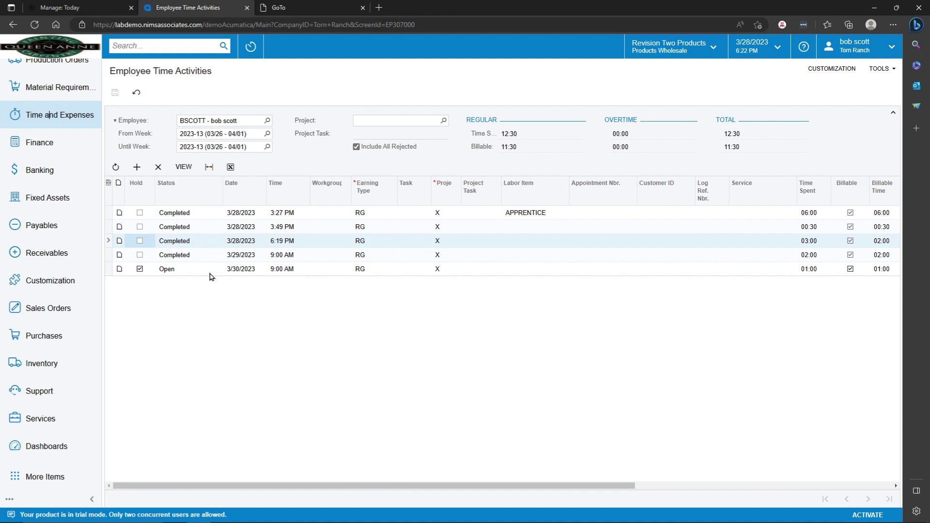
{"action": "left_click", "coordinate": [139, 269]}
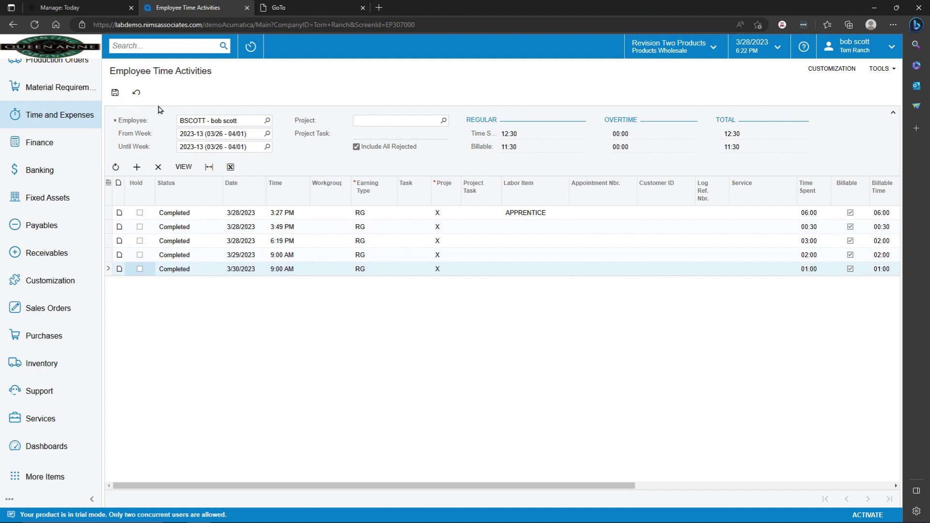
{"action": "left_click", "coordinate": [53, 115]}
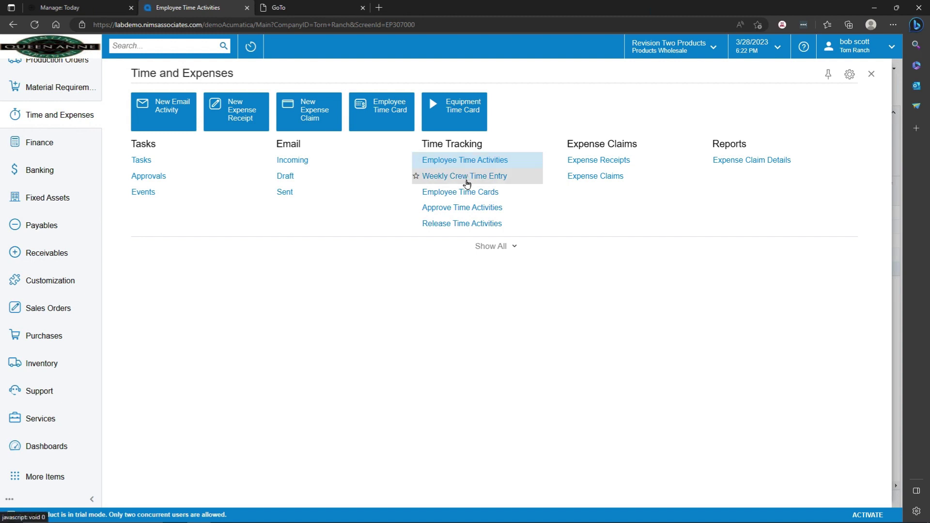
Step: Start a new week 2023-13 employee time card, then cancel it
{"action": "left_click", "coordinate": [464, 193]}
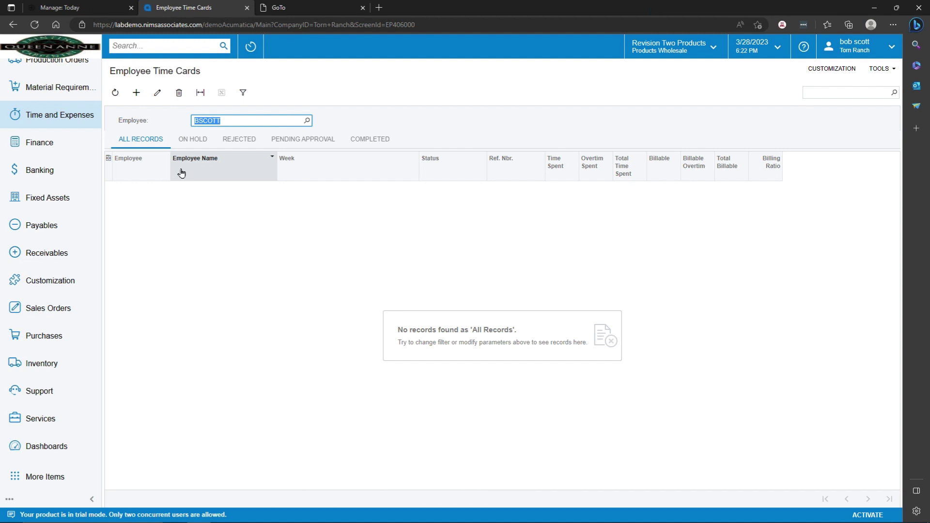
{"action": "left_click", "coordinate": [136, 93]}
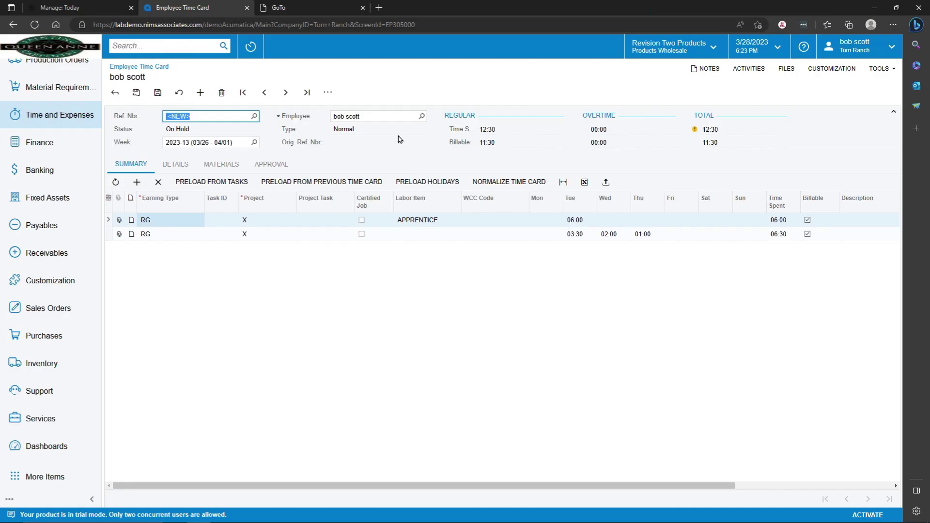
{"action": "left_click", "coordinate": [115, 92]}
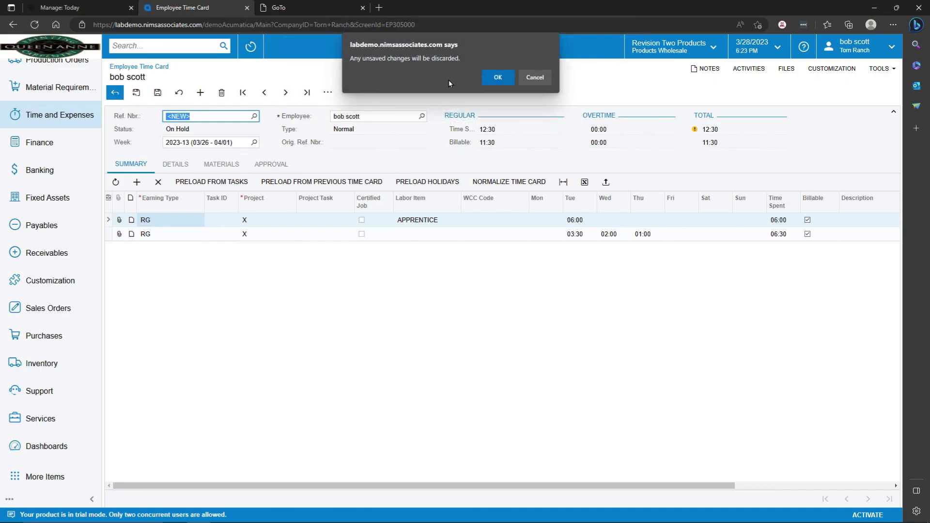
Step: Confirm the discard, filter time cards by the consultant, and open correction card TC001923
{"action": "left_click", "coordinate": [499, 76]}
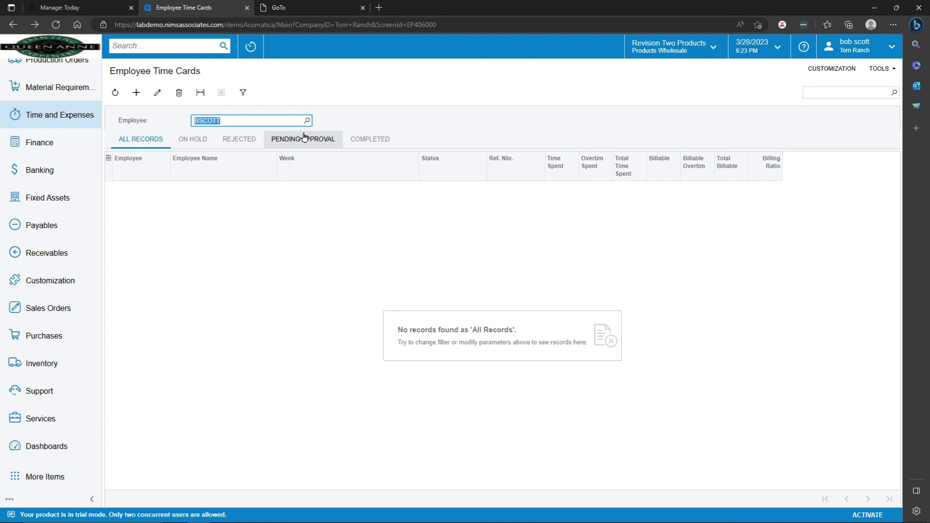
{"action": "left_click", "coordinate": [307, 121]}
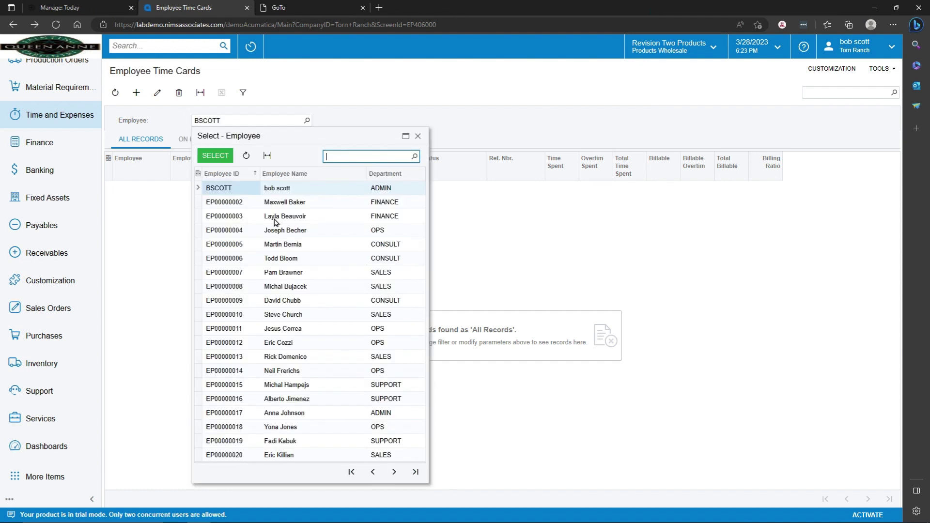
{"action": "left_click", "coordinate": [281, 255]}
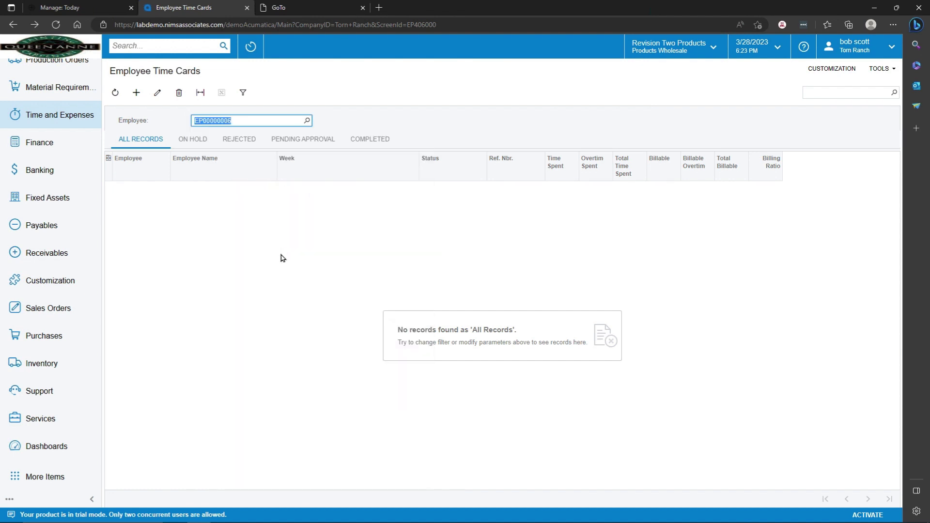
{"action": "double_click", "coordinate": [249, 225]}
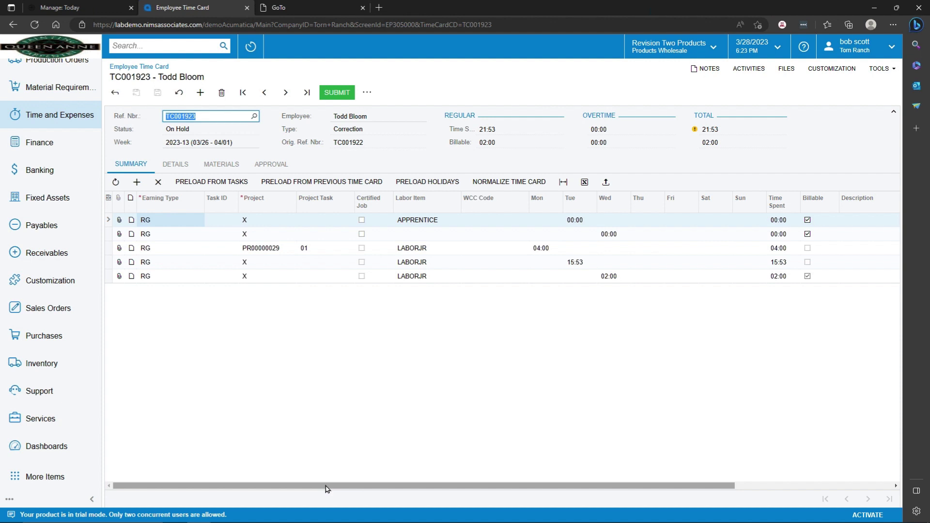
{"action": "left_click_drag", "start_coordinate": [332, 487], "coordinate": [483, 488]}
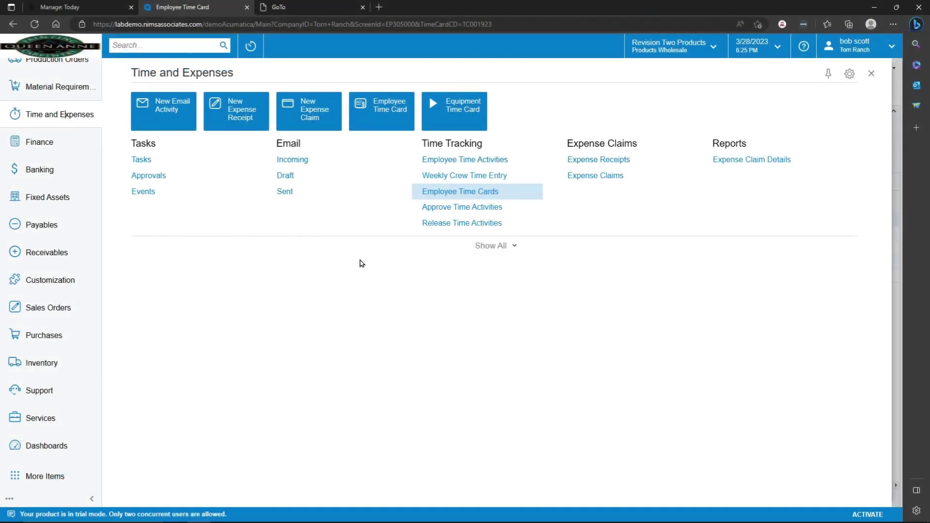
Step: Open TC001923 from the first row of the Employee Time Cards list
{"action": "left_click", "coordinate": [434, 191]}
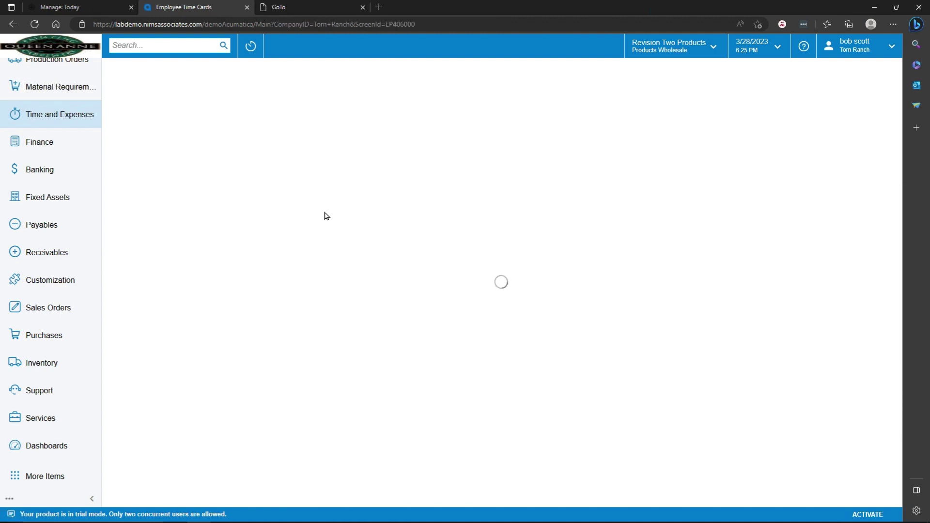
{"action": "left_click", "coordinate": [140, 189]}
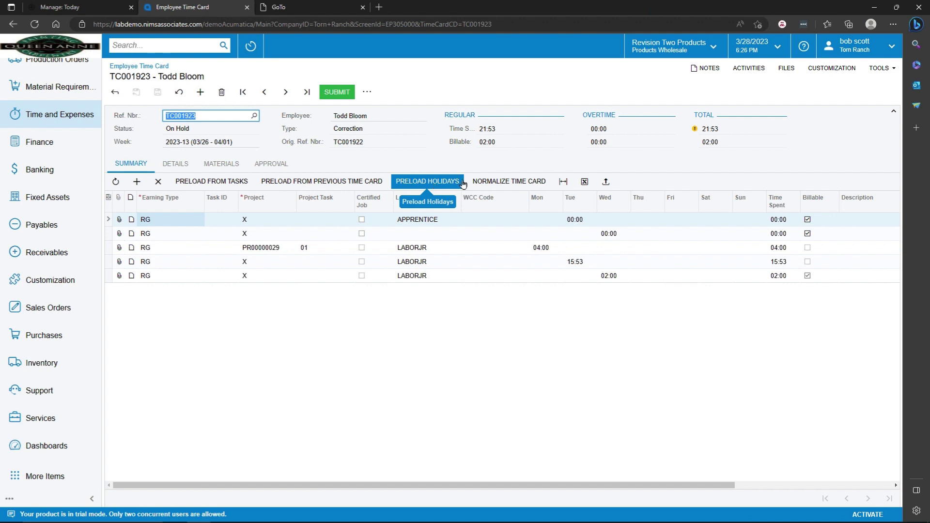
Step: Normalize TC001923 to 40:00, submit it, and check the Executive workgroup approver
{"action": "left_click", "coordinate": [434, 186]}
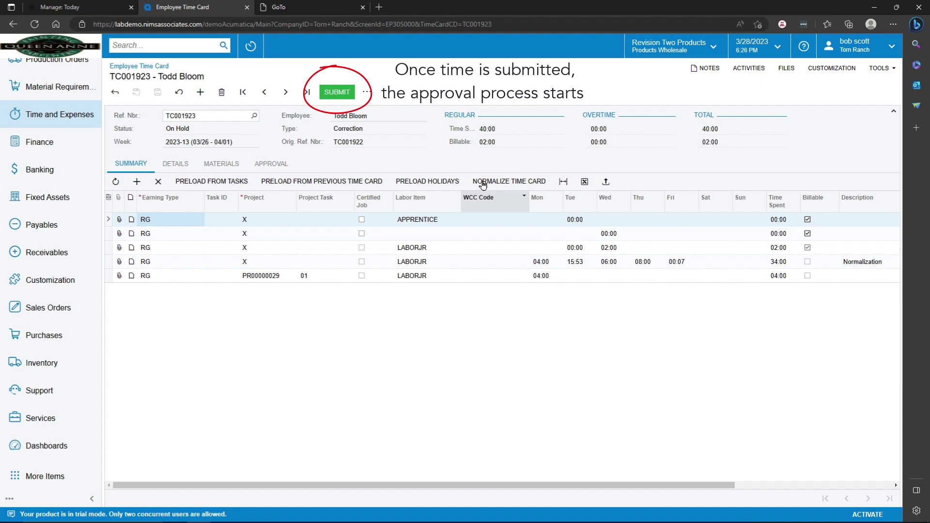
{"action": "left_click", "coordinate": [345, 96]}
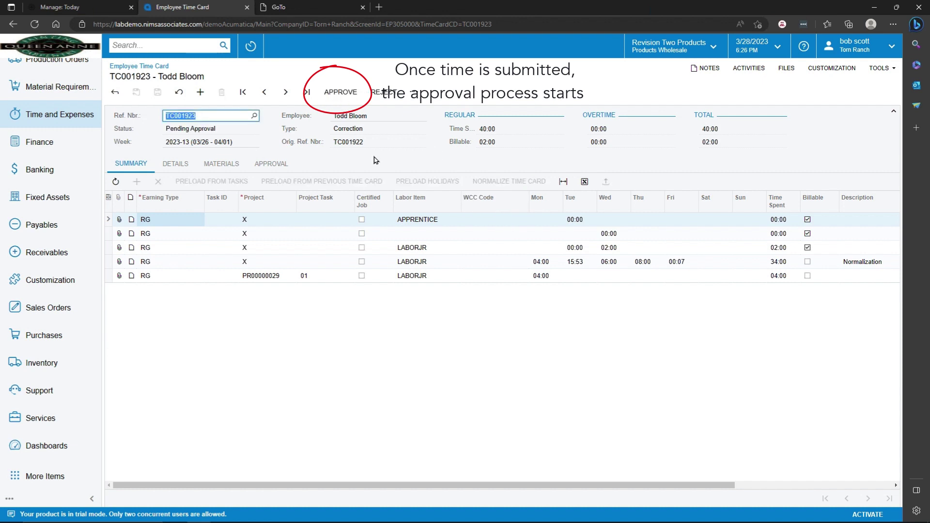
{"action": "left_click", "coordinate": [270, 166]}
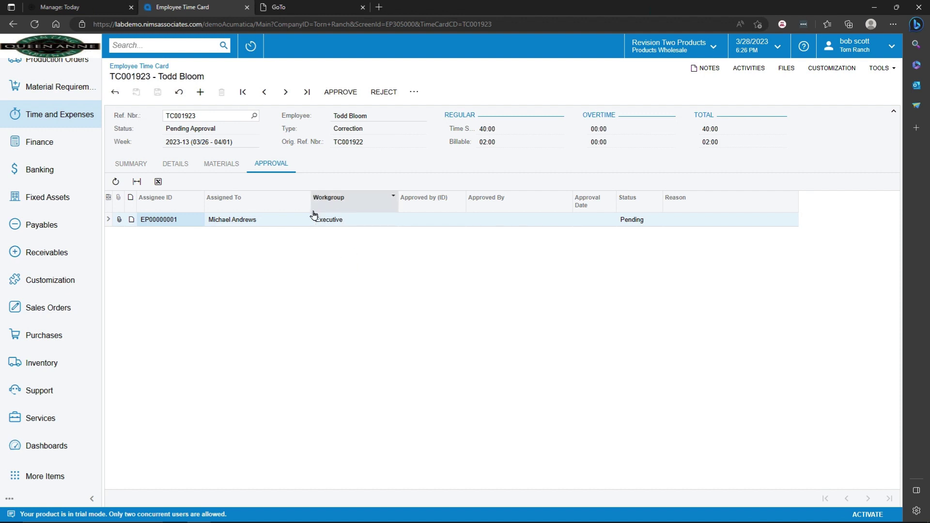
Step: Approve the pending time card TC001923
{"action": "left_click", "coordinate": [341, 93]}
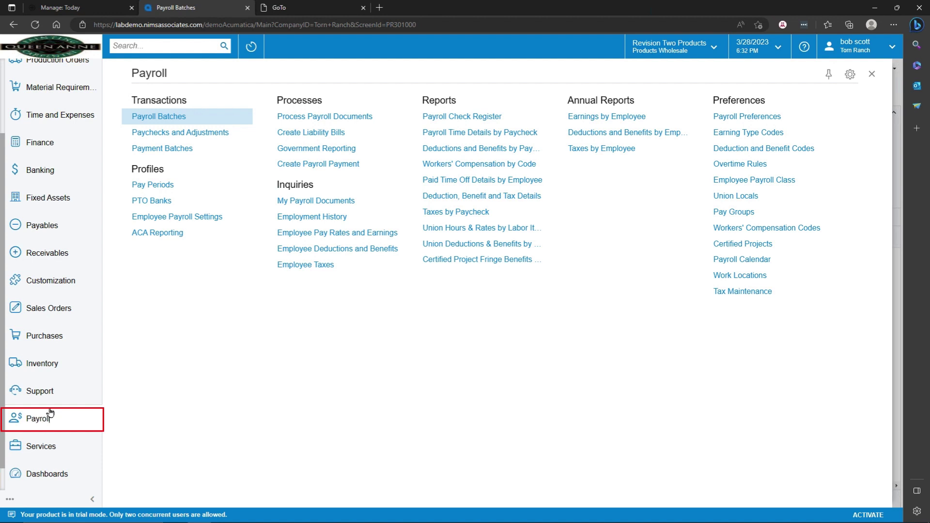
Step: Create a new payroll batch with pay group WEEKLY and pay period 14-2023 (3/26–4/1/2023)
{"action": "left_click", "coordinate": [162, 119]}
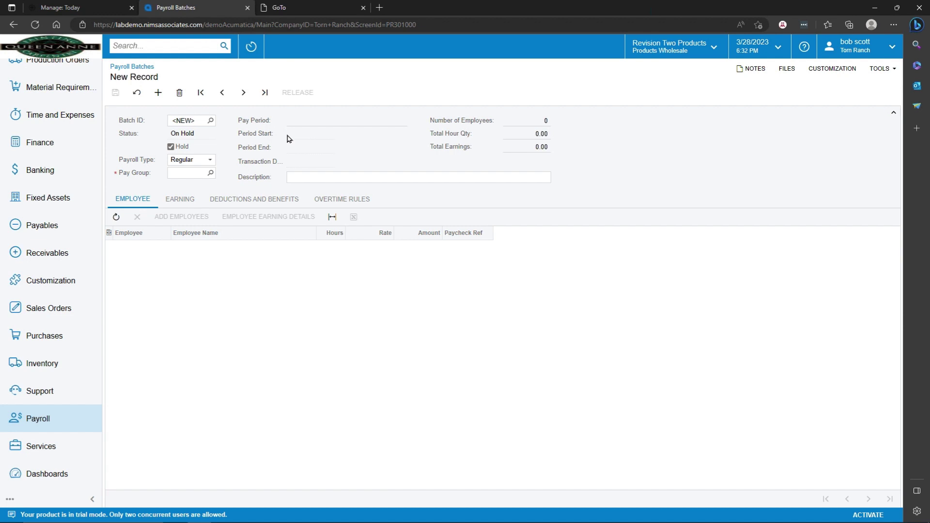
{"action": "left_click", "coordinate": [210, 172]}
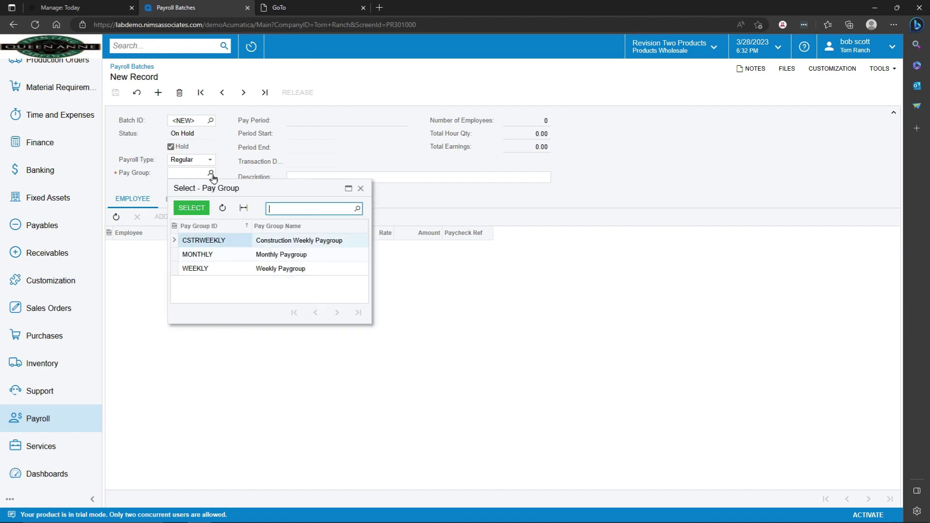
{"action": "double_click", "coordinate": [201, 268]}
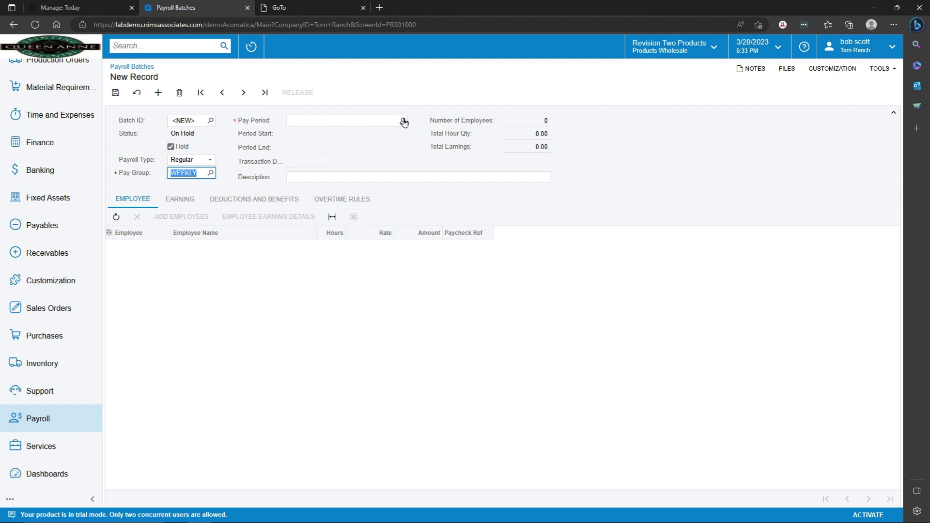
{"action": "left_click", "coordinate": [403, 121]}
{"action": "left_click", "coordinate": [562, 479]}
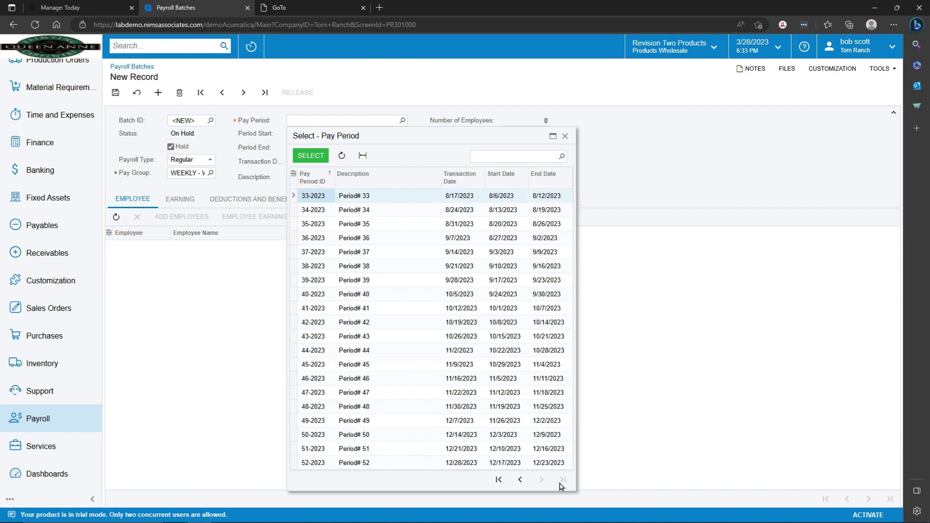
{"action": "left_click", "coordinate": [520, 482]}
{"action": "left_click", "coordinate": [449, 208]}
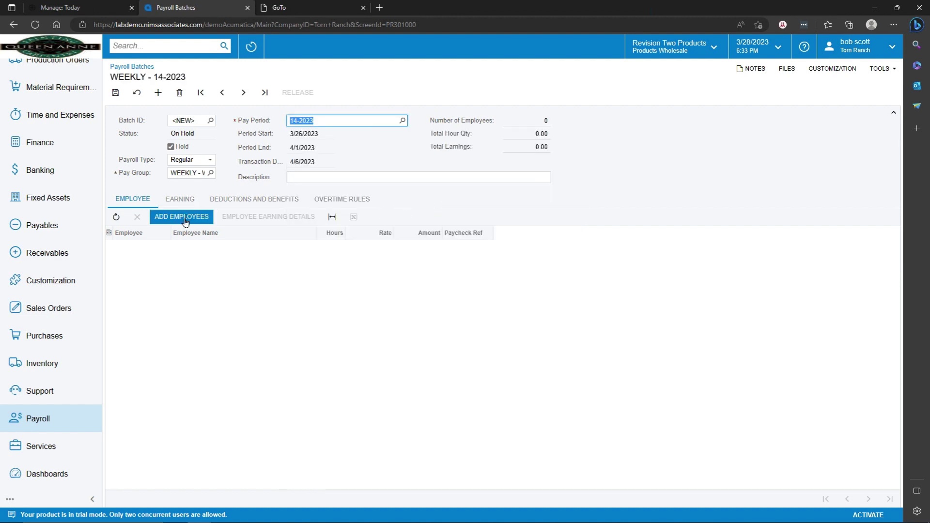
Step: Add only the time-card employee to batch 000085, excluding five others, importing Time Activities for 40.00 hours
{"action": "left_click", "coordinate": [184, 219]}
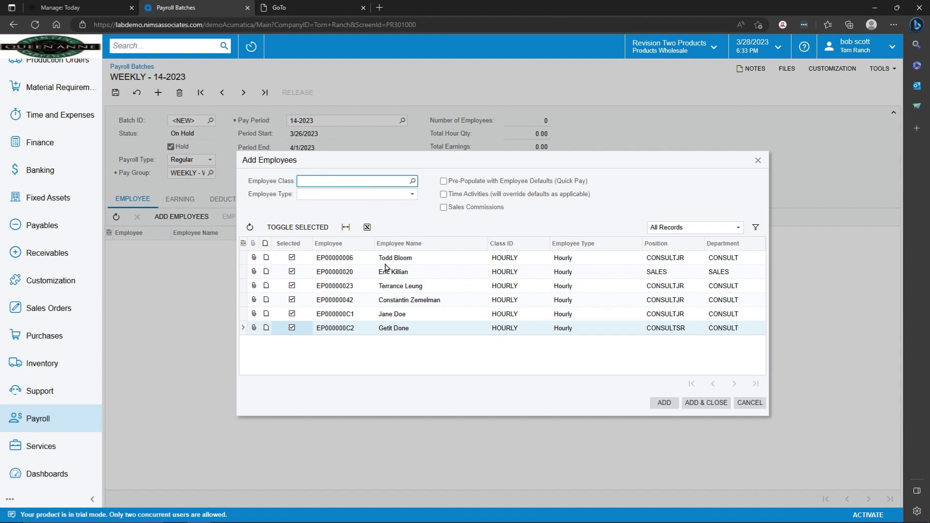
{"action": "left_click", "coordinate": [292, 272]}
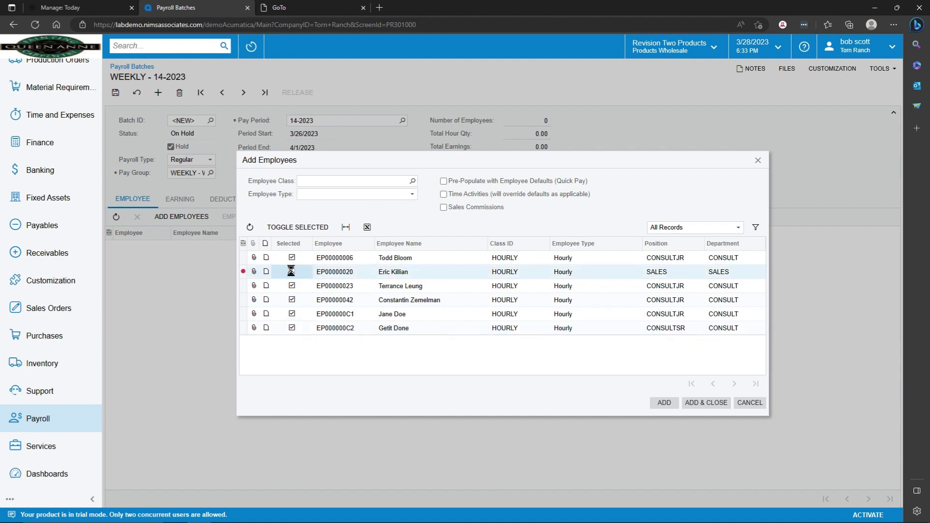
{"action": "left_click", "coordinate": [292, 285]}
{"action": "left_click", "coordinate": [292, 299]}
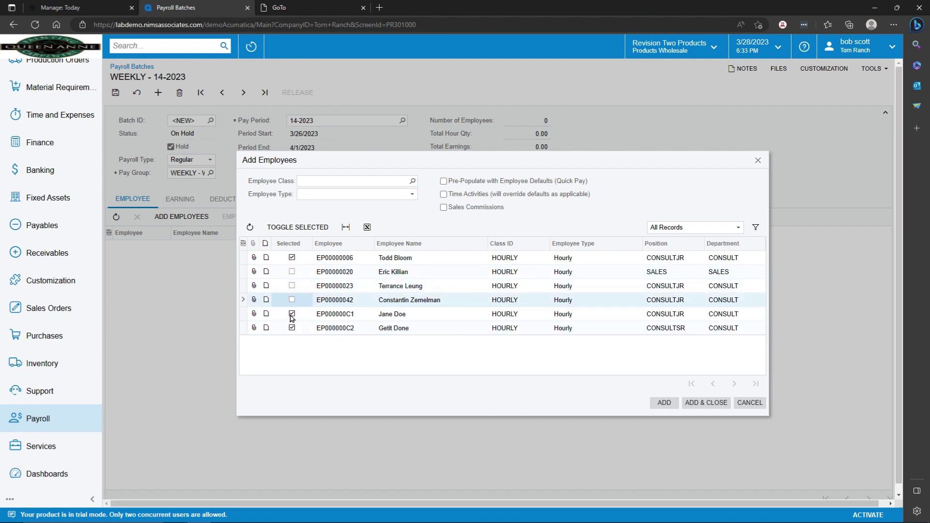
{"action": "left_click", "coordinate": [291, 313]}
{"action": "left_click", "coordinate": [292, 328]}
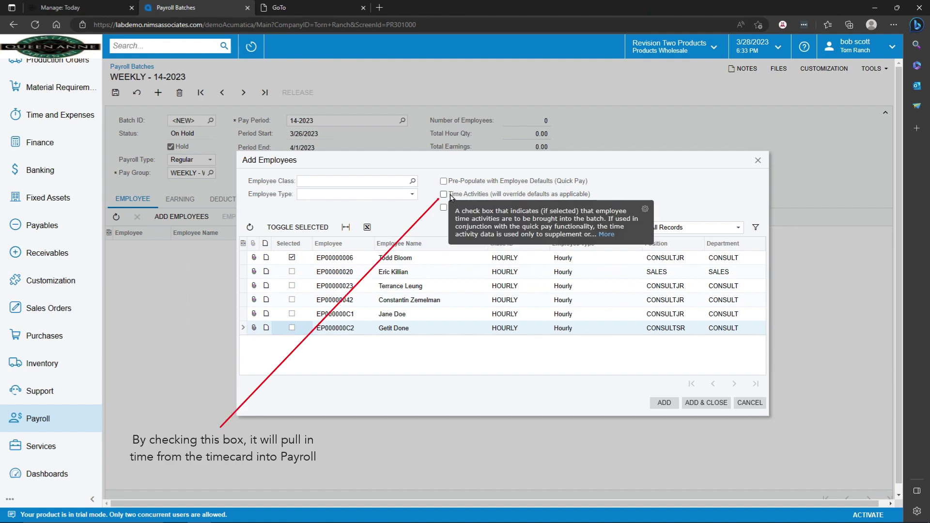
{"action": "left_click", "coordinate": [444, 195]}
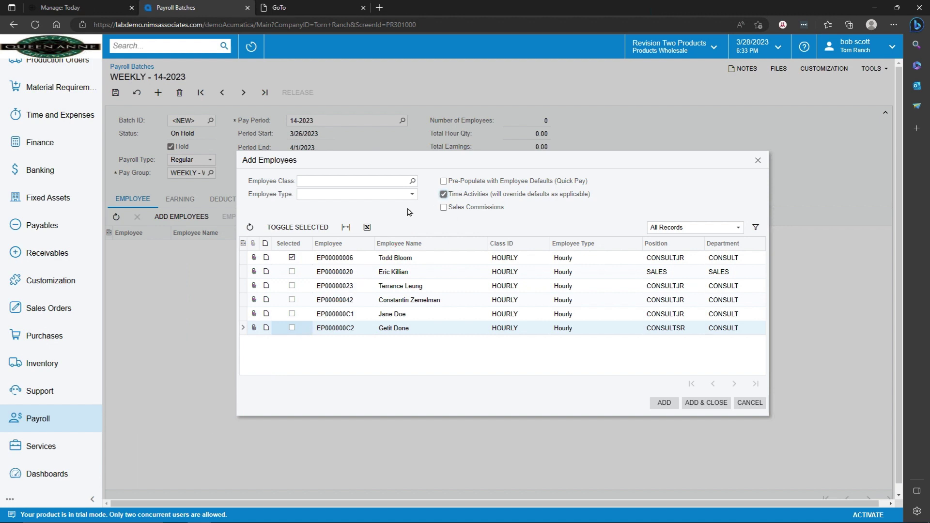
{"action": "left_click", "coordinate": [703, 407]}
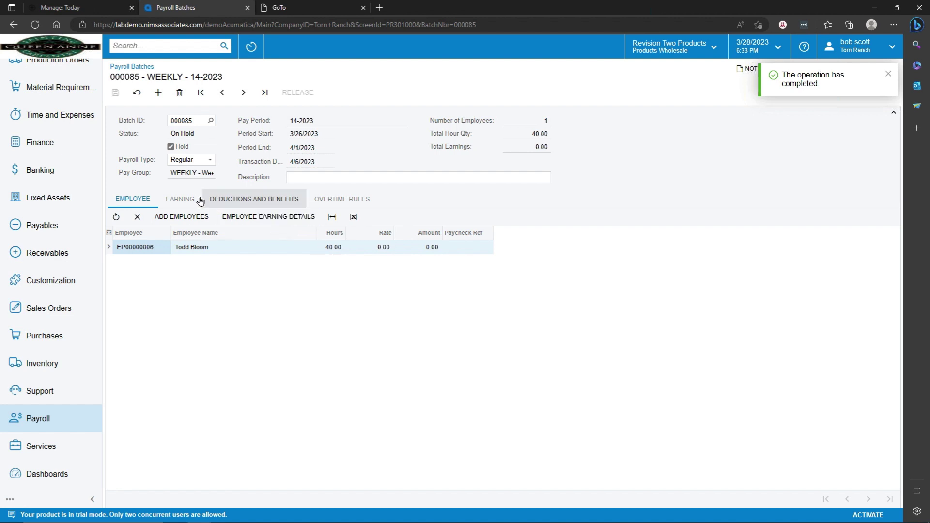
Step: Show batch 000085's earnings: eight Regular Hours RG lines dated 3/27–3/31/2023 at BELLEVUE
{"action": "left_click", "coordinate": [182, 201]}
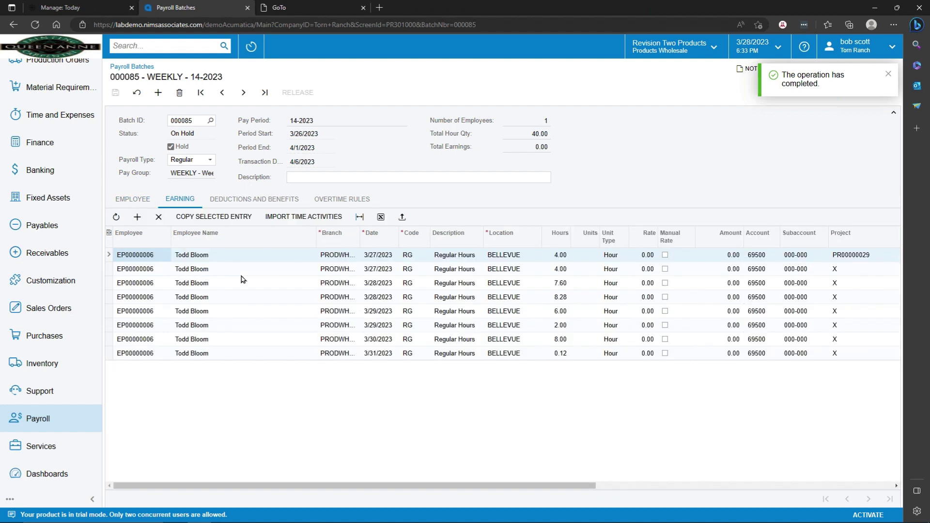